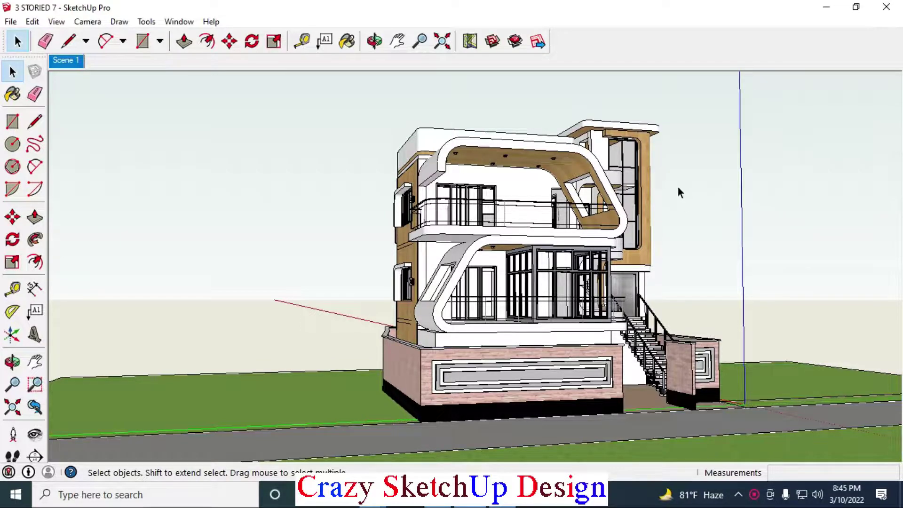
- Zoom in and orbit to the corner with stacked rounded balconies, wood-clad stair tower and entrance stairs
{"action": "scroll", "coordinate": [677, 185], "scroll_direction": "up", "scroll_amount": 2}
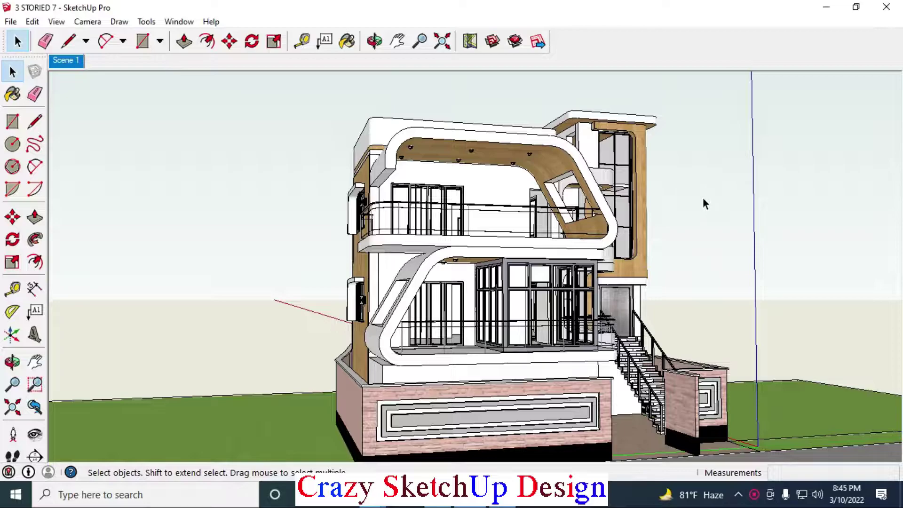
{"action": "mouse_move", "coordinate": [706, 204]}
{"action": "middle_mouse_down"}
{"action": "mouse_move", "coordinate": [509, 163]}
{"action": "mouse_move", "coordinate": [625, 232]}
{"action": "mouse_move", "coordinate": [444, 279]}
{"action": "middle_mouse_up"}
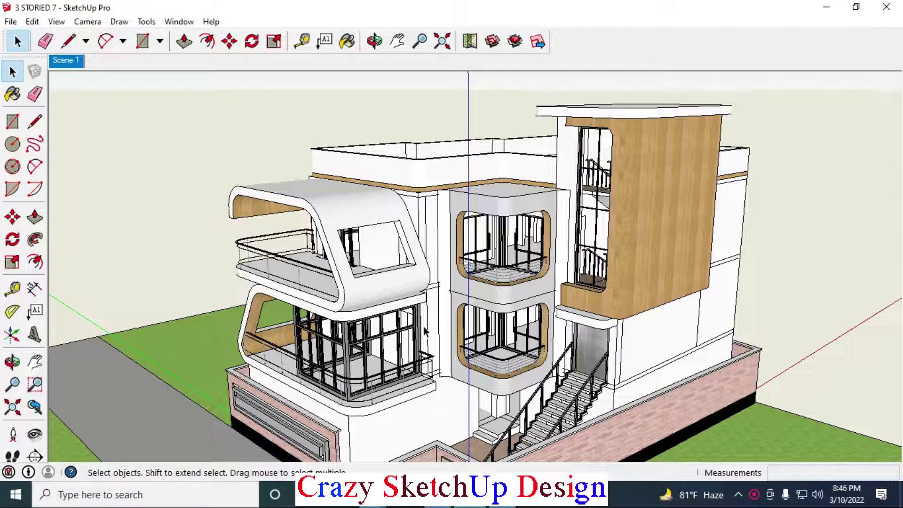
- Orbit and zoom along the wood-clad side wall of the house
{"action": "scroll", "coordinate": [421, 328], "scroll_direction": "up", "scroll_amount": 2}
{"action": "middle_click_drag", "start_coordinate": [363, 323], "coordinate": [726, 281]}
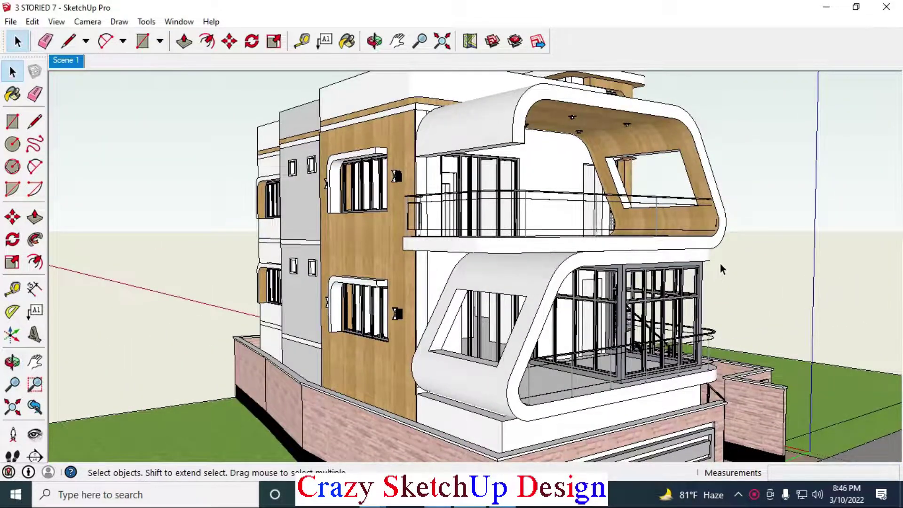
{"action": "scroll", "coordinate": [452, 199], "scroll_direction": "up", "scroll_amount": 2}
{"action": "scroll", "coordinate": [451, 198], "scroll_direction": "up", "scroll_amount": 3}
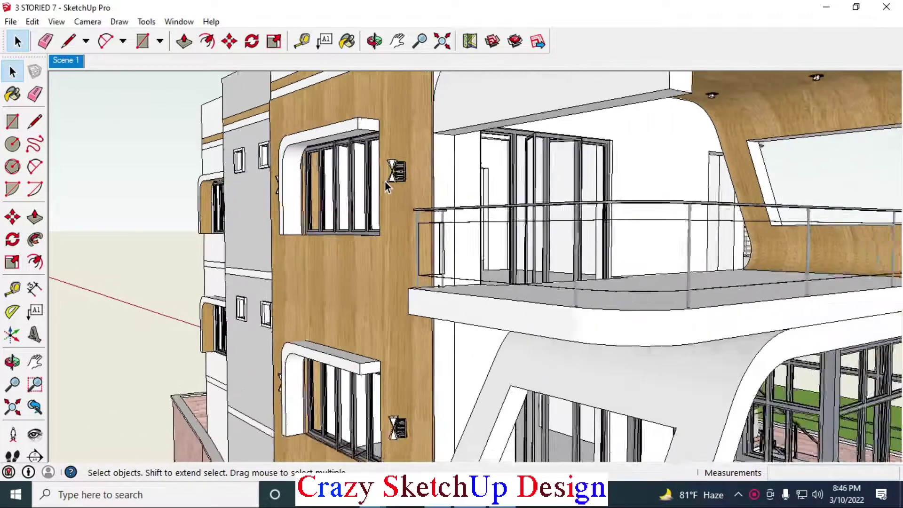
{"action": "middle_click_drag", "start_coordinate": [451, 198], "coordinate": [447, 176]}
{"action": "scroll", "coordinate": [561, 233], "scroll_direction": "down", "scroll_amount": 2}
{"action": "scroll", "coordinate": [560, 233], "scroll_direction": "down", "scroll_amount": 2}
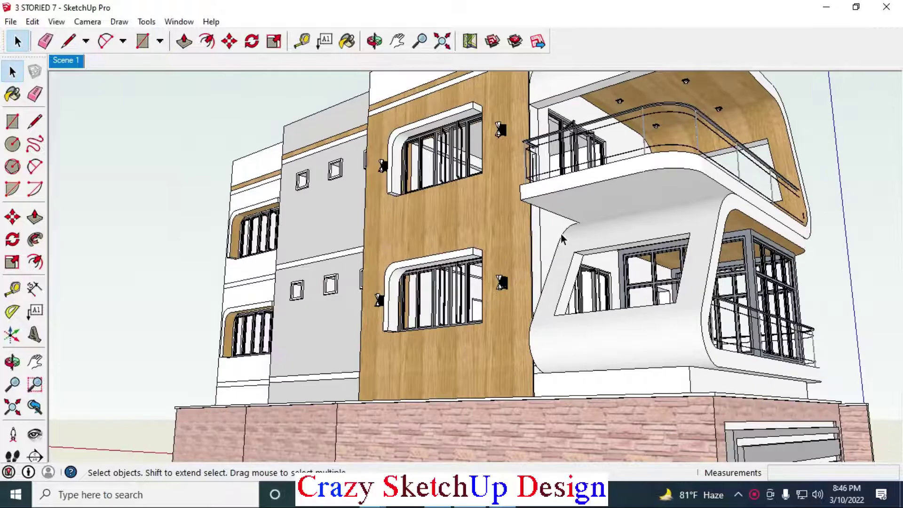
- Orbit past the brick base, glass room and back side to a high view over the roof terrace
{"action": "mouse_move", "coordinate": [662, 221]}
{"action": "middle_mouse_down"}
{"action": "mouse_move", "coordinate": [312, 258]}
{"action": "mouse_move", "coordinate": [264, 271]}
{"action": "mouse_move", "coordinate": [249, 296]}
{"action": "mouse_move", "coordinate": [296, 347]}
{"action": "mouse_move", "coordinate": [356, 365]}
{"action": "mouse_move", "coordinate": [471, 368]}
{"action": "mouse_move", "coordinate": [600, 393]}
{"action": "mouse_move", "coordinate": [577, 329]}
{"action": "mouse_move", "coordinate": [478, 304]}
{"action": "mouse_move", "coordinate": [559, 270]}
{"action": "middle_mouse_up"}
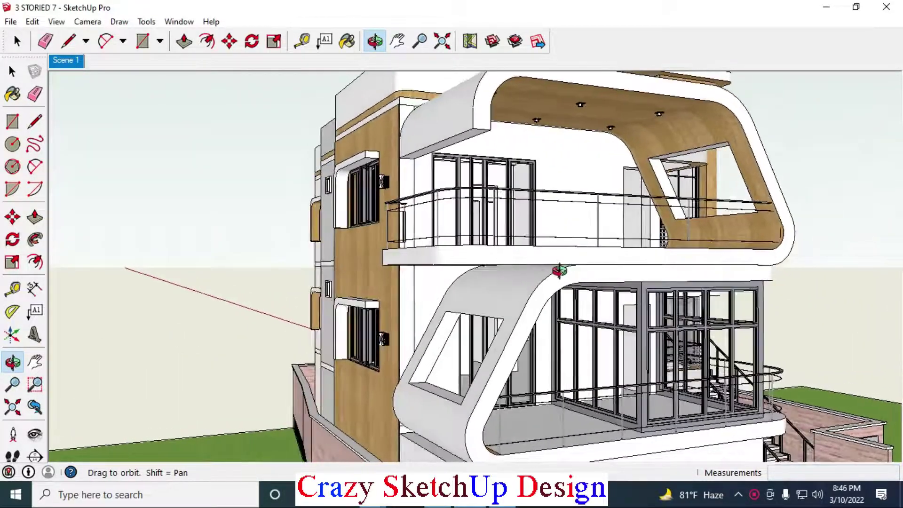
{"action": "mouse_move", "coordinate": [603, 251]}
{"action": "middle_mouse_down"}
{"action": "mouse_move", "coordinate": [570, 232]}
{"action": "mouse_move", "coordinate": [419, 216]}
{"action": "mouse_move", "coordinate": [382, 220]}
{"action": "mouse_move", "coordinate": [284, 255]}
{"action": "mouse_move", "coordinate": [405, 287]}
{"action": "middle_mouse_up"}
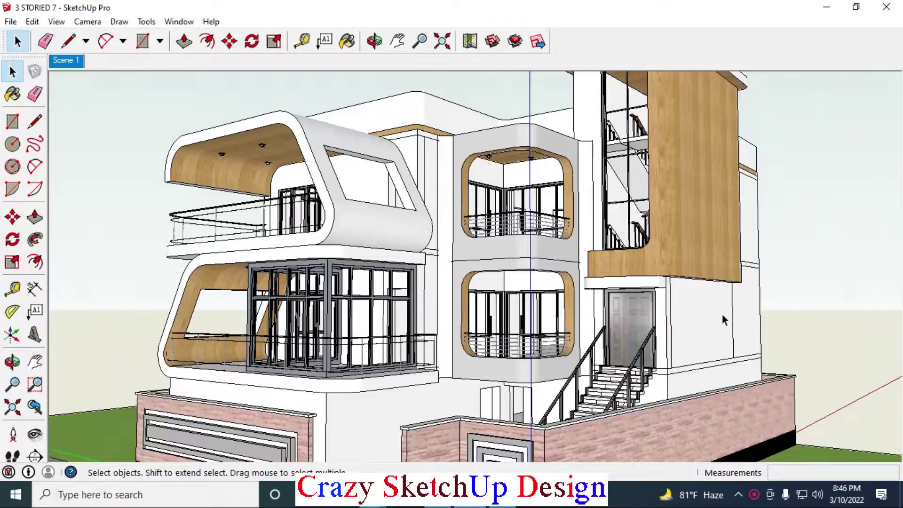
{"action": "middle_click_drag", "start_coordinate": [723, 320], "coordinate": [519, 333]}
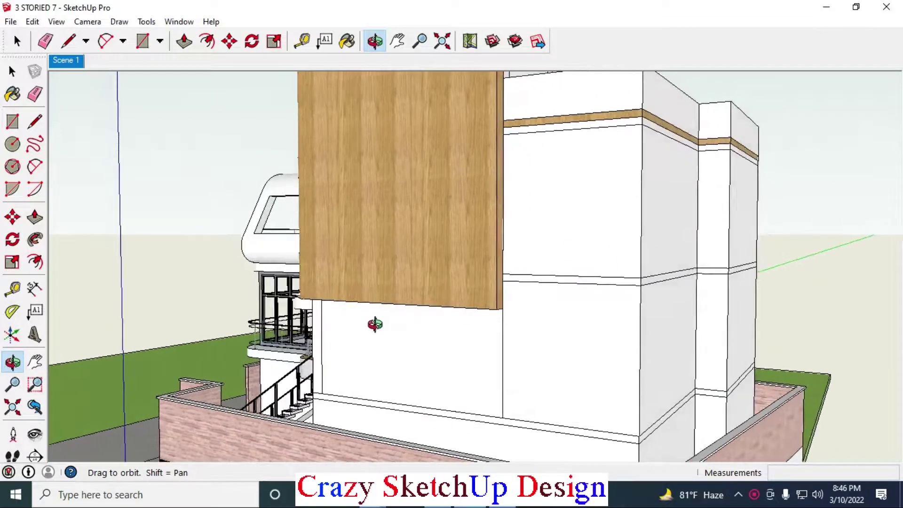
{"action": "mouse_move", "coordinate": [365, 343]}
{"action": "middle_mouse_down"}
{"action": "mouse_move", "coordinate": [611, 389]}
{"action": "mouse_move", "coordinate": [777, 442]}
{"action": "mouse_move", "coordinate": [714, 449]}
{"action": "middle_mouse_up"}
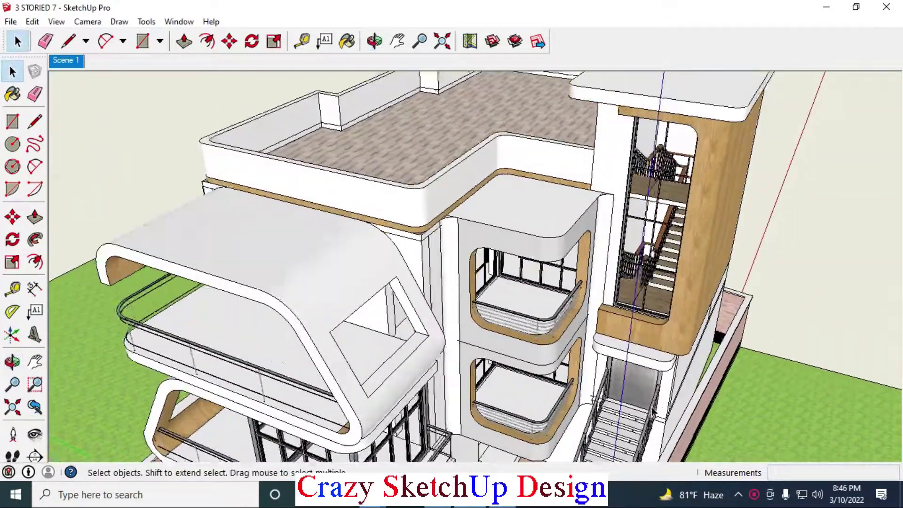
- Zoom in and orbit down to the glass room and stairs below the rounded balconies
{"action": "scroll", "coordinate": [504, 283], "scroll_direction": "up", "scroll_amount": 2}
{"action": "scroll", "coordinate": [507, 292], "scroll_direction": "up", "scroll_amount": 3}
{"action": "mouse_move", "coordinate": [508, 291]}
{"action": "middle_mouse_down"}
{"action": "mouse_move", "coordinate": [624, 358]}
{"action": "mouse_move", "coordinate": [685, 344]}
{"action": "mouse_move", "coordinate": [586, 343]}
{"action": "mouse_move", "coordinate": [659, 221]}
{"action": "middle_mouse_up"}
{"action": "scroll", "coordinate": [660, 214], "scroll_direction": "up", "scroll_amount": 1}
{"action": "scroll", "coordinate": [654, 249], "scroll_direction": "down", "scroll_amount": 3}
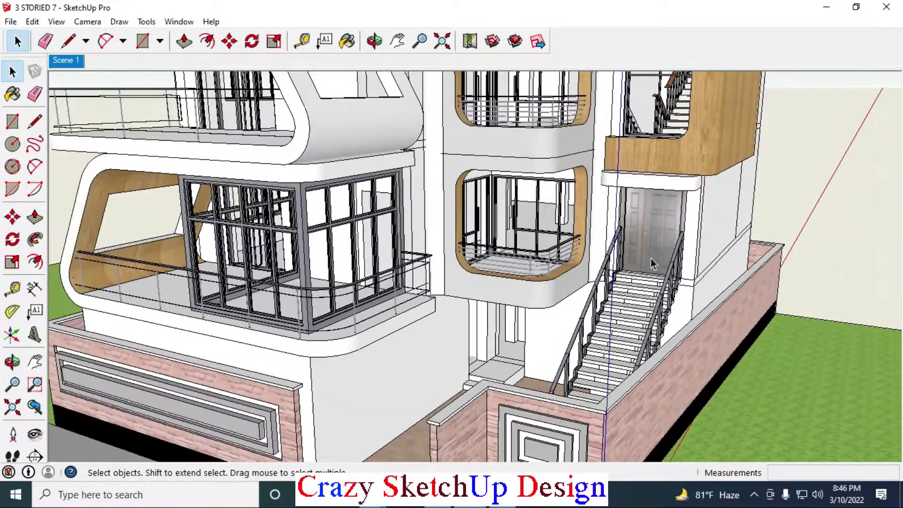
{"action": "scroll", "coordinate": [527, 224], "scroll_direction": "up", "scroll_amount": 1}
{"action": "scroll", "coordinate": [519, 236], "scroll_direction": "up", "scroll_amount": 3}
{"action": "scroll", "coordinate": [509, 275], "scroll_direction": "up", "scroll_amount": 3}
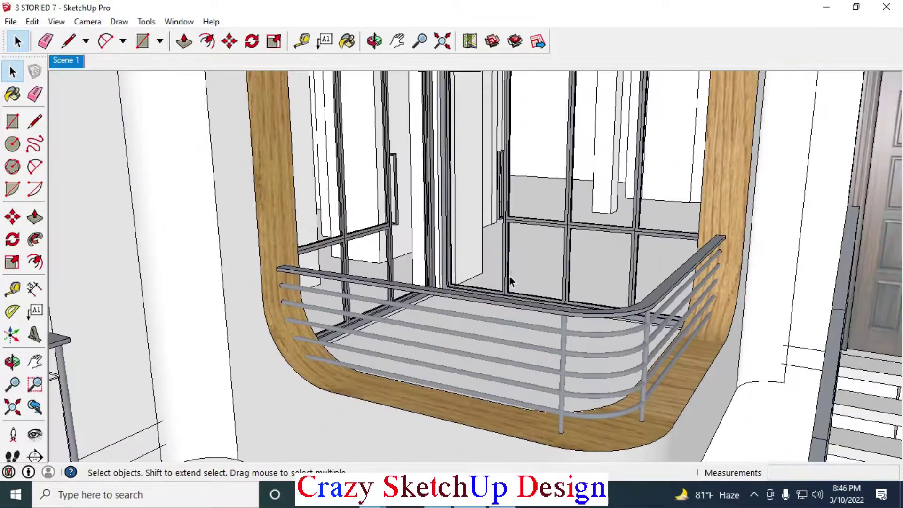
- Orbit around the rounded balcony and look down into the upper balcony
{"action": "middle_click_drag", "start_coordinate": [509, 275], "coordinate": [494, 301]}
{"action": "scroll", "coordinate": [470, 376], "scroll_direction": "down", "scroll_amount": 5}
{"action": "scroll", "coordinate": [492, 249], "scroll_direction": "up", "scroll_amount": 3}
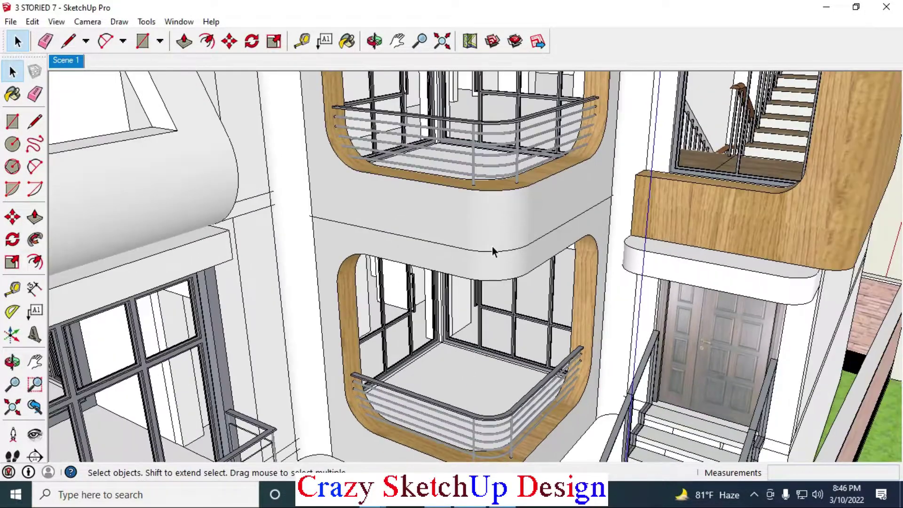
{"action": "middle_click_drag", "start_coordinate": [479, 219], "coordinate": [500, 276]}
{"action": "scroll", "coordinate": [487, 202], "scroll_direction": "up", "scroll_amount": 3}
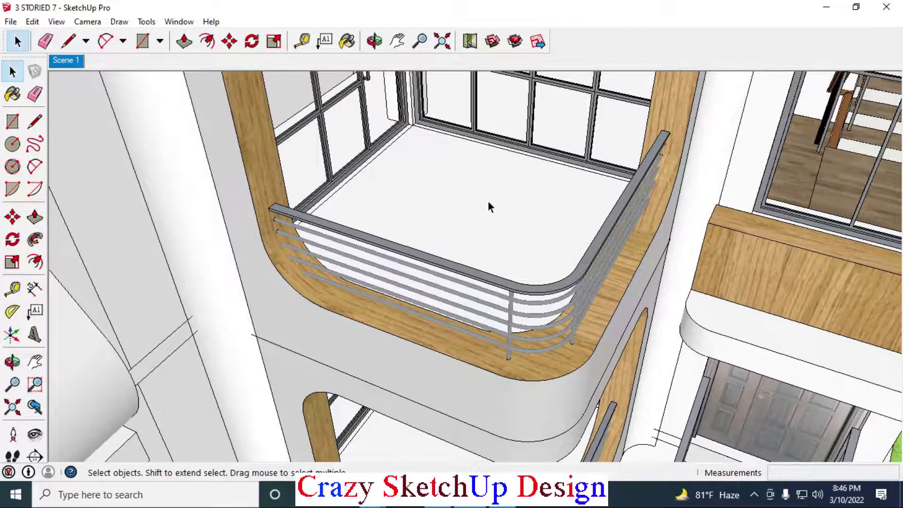
{"action": "scroll", "coordinate": [489, 207], "scroll_direction": "down", "scroll_amount": 1}
{"action": "scroll", "coordinate": [492, 212], "scroll_direction": "down", "scroll_amount": 3}
- Orbit lower to see both stacked balconies, then look into the upper middle balcony
{"action": "middle_click_drag", "start_coordinate": [514, 146], "coordinate": [570, 228]}
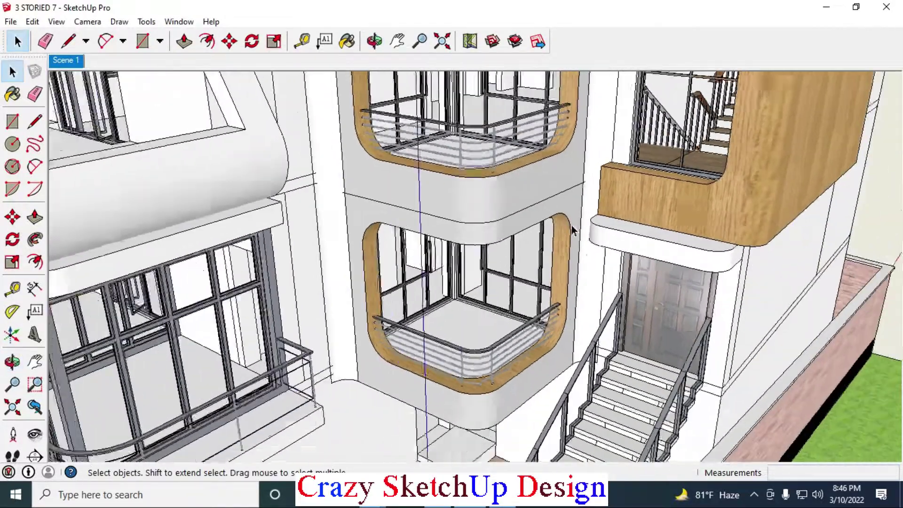
{"action": "scroll", "coordinate": [624, 243], "scroll_direction": "down", "scroll_amount": 2}
{"action": "scroll", "coordinate": [666, 123], "scroll_direction": "up", "scroll_amount": 5}
{"action": "scroll", "coordinate": [637, 160], "scroll_direction": "up", "scroll_amount": 2}
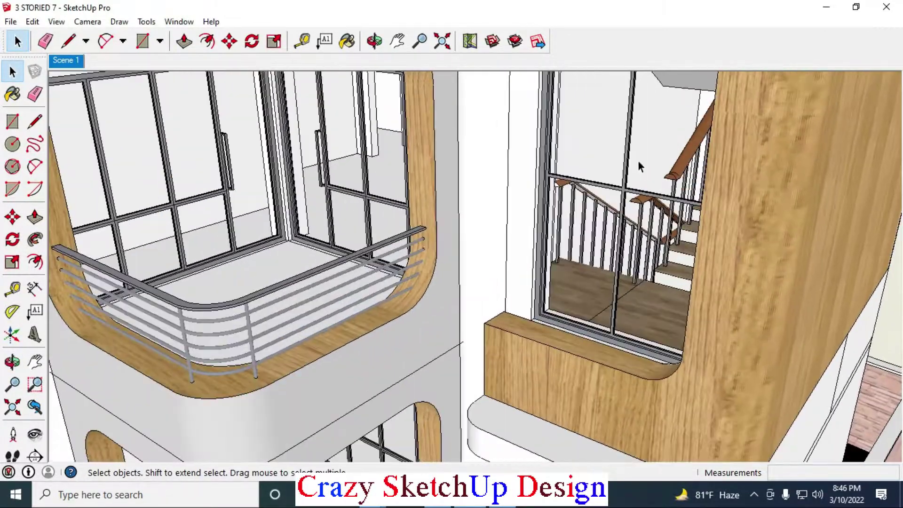
{"action": "mouse_move", "coordinate": [637, 159]}
{"action": "middle_mouse_down"}
{"action": "mouse_move", "coordinate": [373, 157]}
{"action": "mouse_move", "coordinate": [467, 141]}
{"action": "mouse_move", "coordinate": [458, 148]}
{"action": "middle_mouse_up"}
{"action": "scroll", "coordinate": [475, 188], "scroll_direction": "up", "scroll_amount": 3}
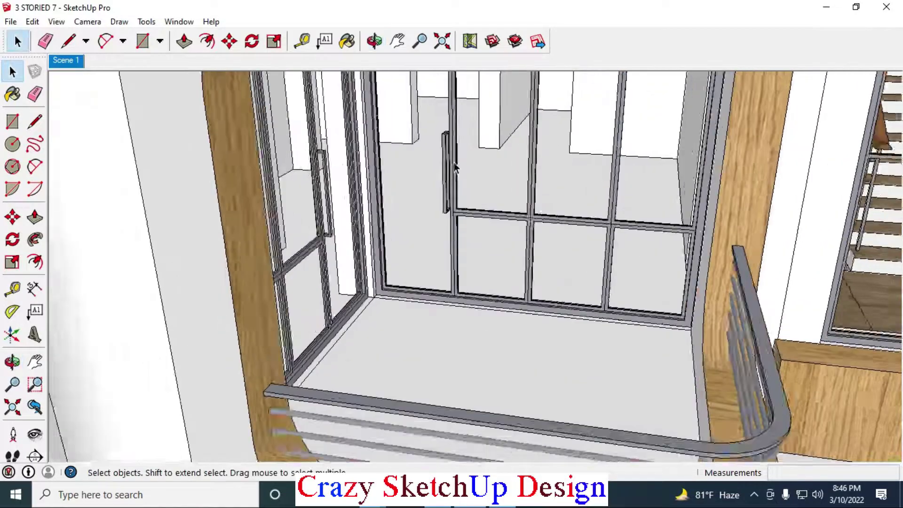
{"action": "scroll", "coordinate": [503, 201], "scroll_direction": "up", "scroll_amount": 2}
- Zoom out and orbit to the left curved balcony with its wood-lined ceiling and downlights
{"action": "scroll", "coordinate": [423, 184], "scroll_direction": "down", "scroll_amount": 1}
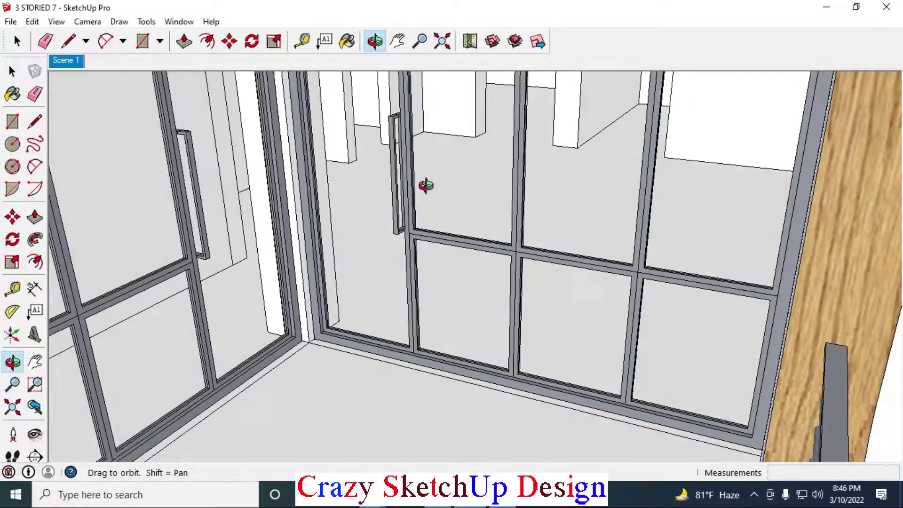
{"action": "scroll", "coordinate": [423, 154], "scroll_direction": "down", "scroll_amount": 2}
{"action": "scroll", "coordinate": [429, 151], "scroll_direction": "down", "scroll_amount": 1}
{"action": "scroll", "coordinate": [557, 258], "scroll_direction": "down", "scroll_amount": 3}
{"action": "scroll", "coordinate": [557, 258], "scroll_direction": "down", "scroll_amount": 3}
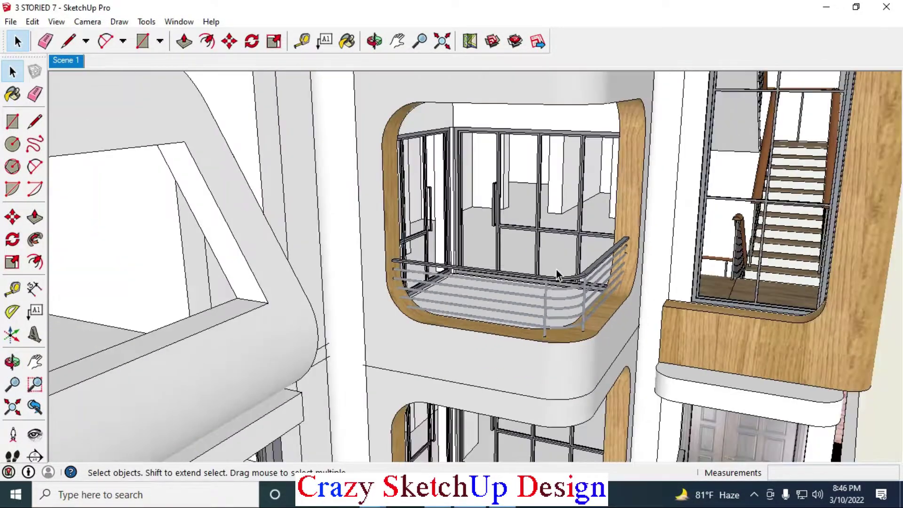
{"action": "middle_click_drag", "start_coordinate": [557, 272], "coordinate": [373, 286]}
{"action": "scroll", "coordinate": [374, 286], "scroll_direction": "up", "scroll_amount": 4}
- Zoom out and orbit to show the building's left side
{"action": "scroll", "coordinate": [373, 285], "scroll_direction": "down", "scroll_amount": 3}
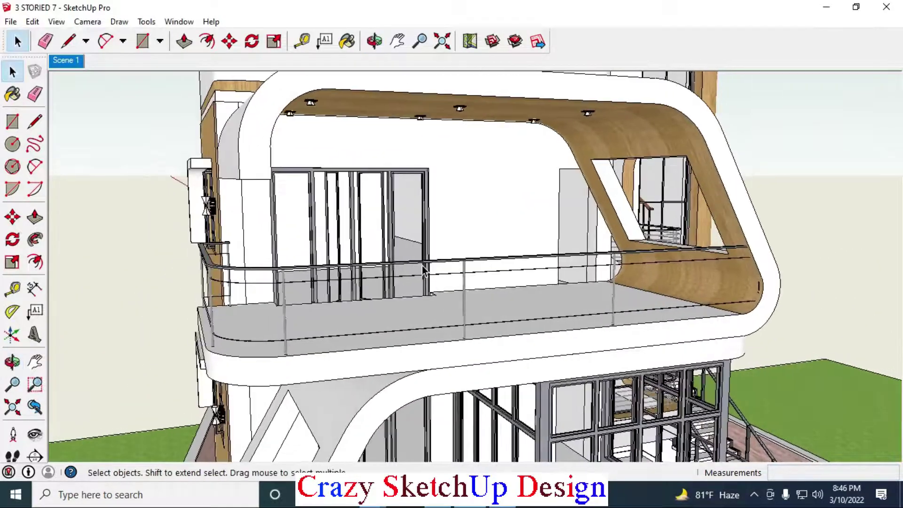
{"action": "scroll", "coordinate": [522, 286], "scroll_direction": "down", "scroll_amount": 2}
{"action": "mouse_move", "coordinate": [521, 287]}
{"action": "middle_mouse_down"}
{"action": "mouse_move", "coordinate": [494, 312]}
{"action": "mouse_move", "coordinate": [538, 258]}
{"action": "middle_mouse_up"}
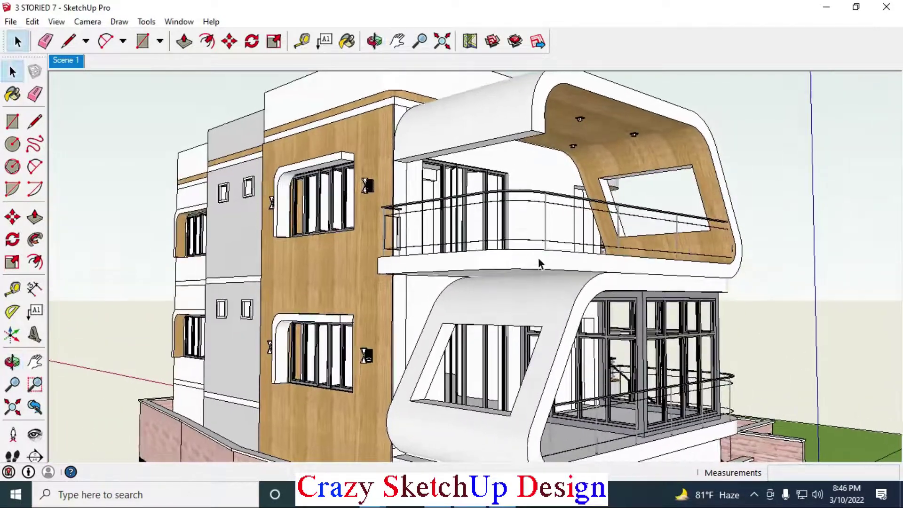
{"action": "scroll", "coordinate": [538, 257], "scroll_direction": "down", "scroll_amount": 2}
{"action": "scroll", "coordinate": [520, 271], "scroll_direction": "down", "scroll_amount": 1}
{"action": "scroll", "coordinate": [526, 322], "scroll_direction": "up", "scroll_amount": 1}
- Orbit round to the staircase facade and zoom toward the windowed room
{"action": "mouse_move", "coordinate": [536, 364]}
{"action": "middle_mouse_down"}
{"action": "mouse_move", "coordinate": [230, 334]}
{"action": "mouse_move", "coordinate": [277, 405]}
{"action": "middle_mouse_up"}
{"action": "scroll", "coordinate": [524, 408], "scroll_direction": "up", "scroll_amount": 3}
{"action": "scroll", "coordinate": [525, 408], "scroll_direction": "up", "scroll_amount": 2}
{"action": "scroll", "coordinate": [541, 392], "scroll_direction": "up", "scroll_amount": 1}
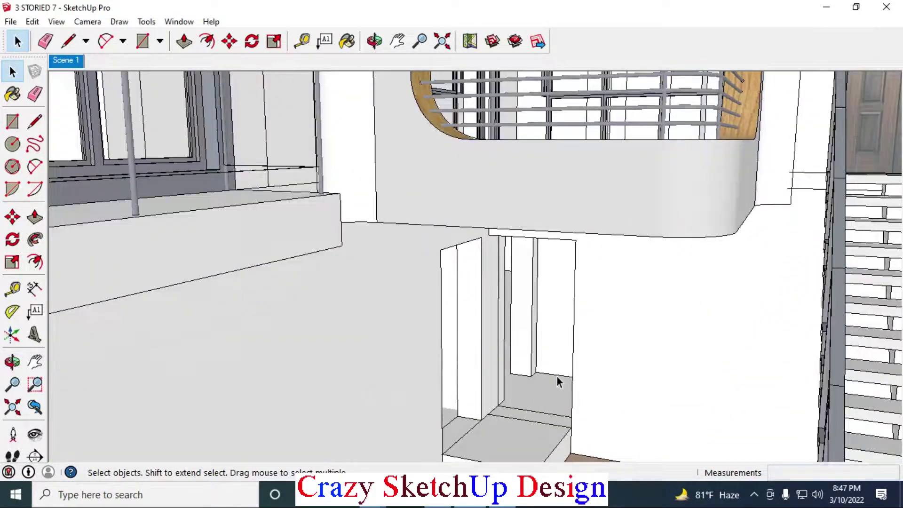
{"action": "mouse_move", "coordinate": [557, 377]}
{"action": "middle_mouse_down"}
{"action": "mouse_move", "coordinate": [446, 392]}
{"action": "mouse_move", "coordinate": [804, 393]}
{"action": "middle_mouse_up"}
{"action": "scroll", "coordinate": [740, 385], "scroll_direction": "up", "scroll_amount": 3}
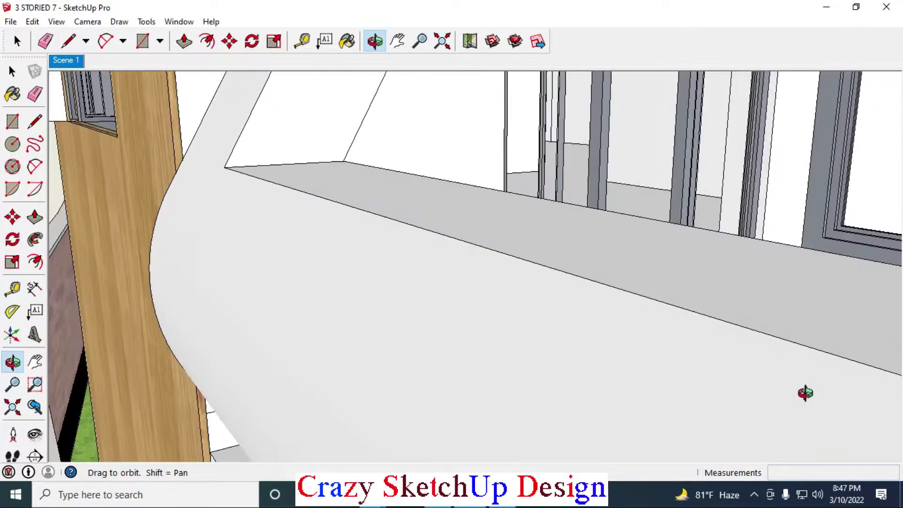
- Zoom out and orbit to a new angle along the brick wall
{"action": "scroll", "coordinate": [458, 323], "scroll_direction": "down", "scroll_amount": 3}
{"action": "scroll", "coordinate": [464, 238], "scroll_direction": "down", "scroll_amount": 3}
{"action": "scroll", "coordinate": [456, 295], "scroll_direction": "down", "scroll_amount": 2}
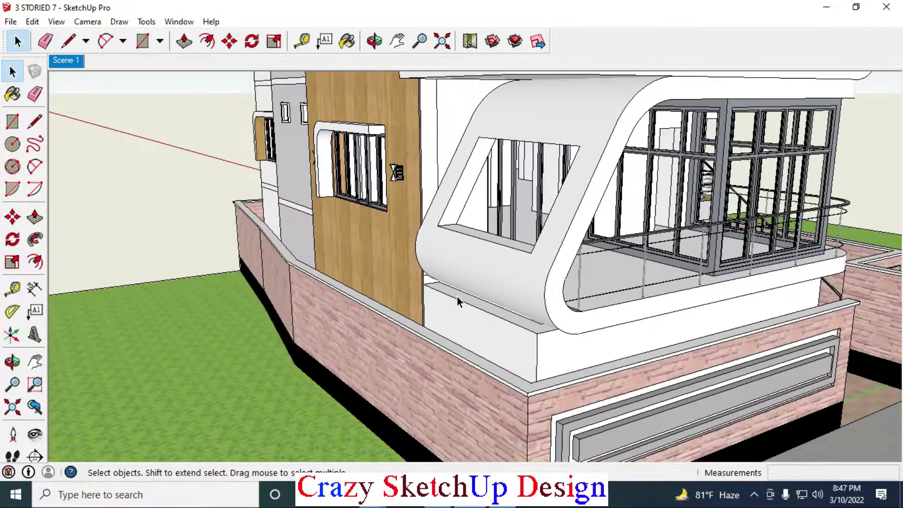
{"action": "scroll", "coordinate": [367, 188], "scroll_direction": "down", "scroll_amount": 1}
{"action": "middle_click_drag", "start_coordinate": [367, 188], "coordinate": [437, 246]}
{"action": "scroll", "coordinate": [450, 238], "scroll_direction": "up", "scroll_amount": 2}
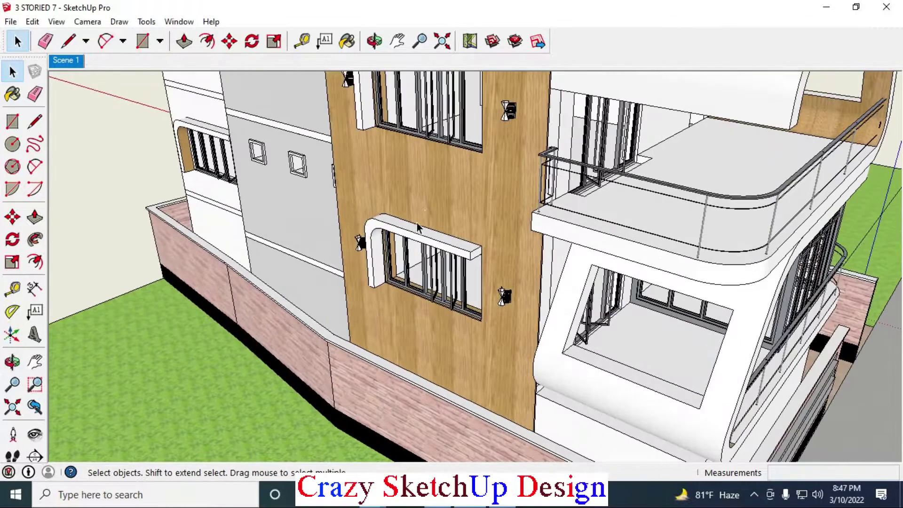
{"action": "scroll", "coordinate": [423, 240], "scroll_direction": "up", "scroll_amount": 2}
- Orbit around the wood-clad column and window, then up to see the roof
{"action": "mouse_move", "coordinate": [368, 240]}
{"action": "middle_mouse_down"}
{"action": "mouse_move", "coordinate": [433, 191]}
{"action": "mouse_move", "coordinate": [355, 162]}
{"action": "middle_mouse_up"}
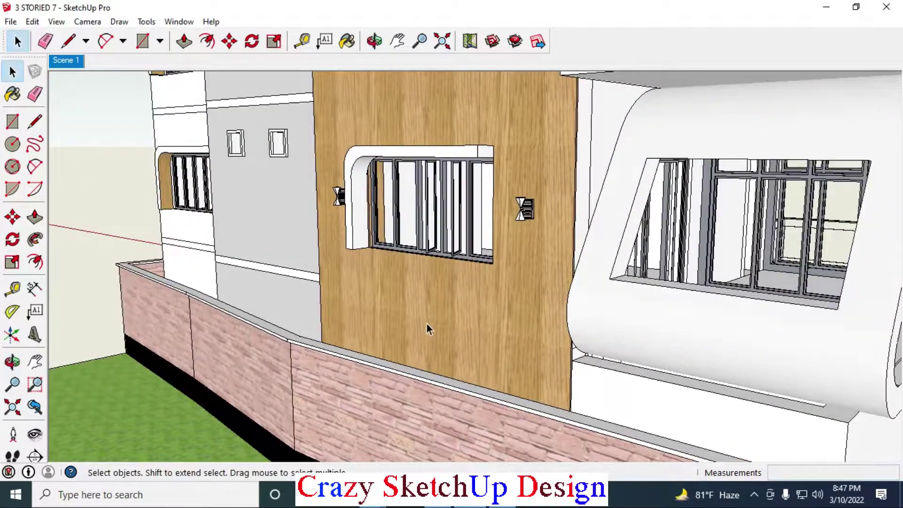
{"action": "scroll", "coordinate": [427, 329], "scroll_direction": "down", "scroll_amount": 4}
{"action": "scroll", "coordinate": [488, 306], "scroll_direction": "down", "scroll_amount": 2}
{"action": "scroll", "coordinate": [471, 264], "scroll_direction": "down", "scroll_amount": 1}
{"action": "scroll", "coordinate": [435, 188], "scroll_direction": "up", "scroll_amount": 3}
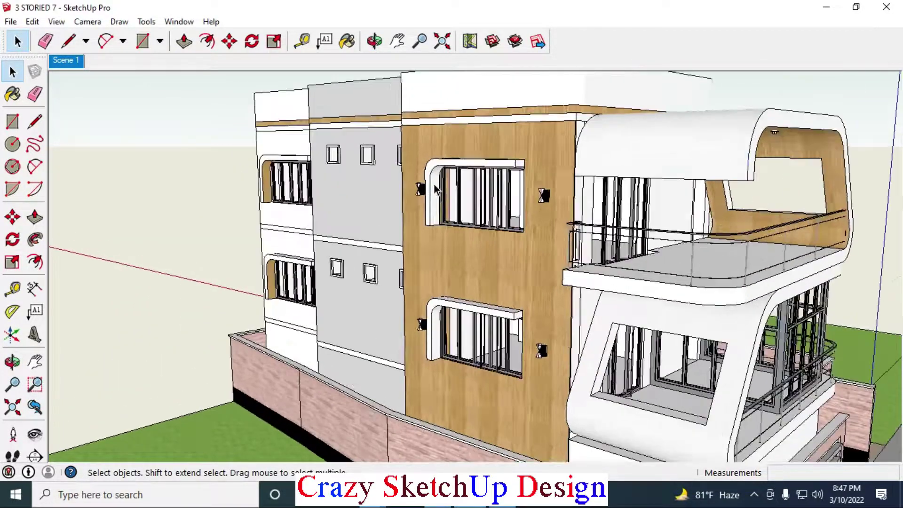
{"action": "mouse_move", "coordinate": [460, 170]}
{"action": "middle_mouse_down"}
{"action": "mouse_move", "coordinate": [544, 177]}
{"action": "mouse_move", "coordinate": [510, 209]}
{"action": "mouse_move", "coordinate": [506, 264]}
{"action": "mouse_move", "coordinate": [580, 266]}
{"action": "middle_mouse_up"}
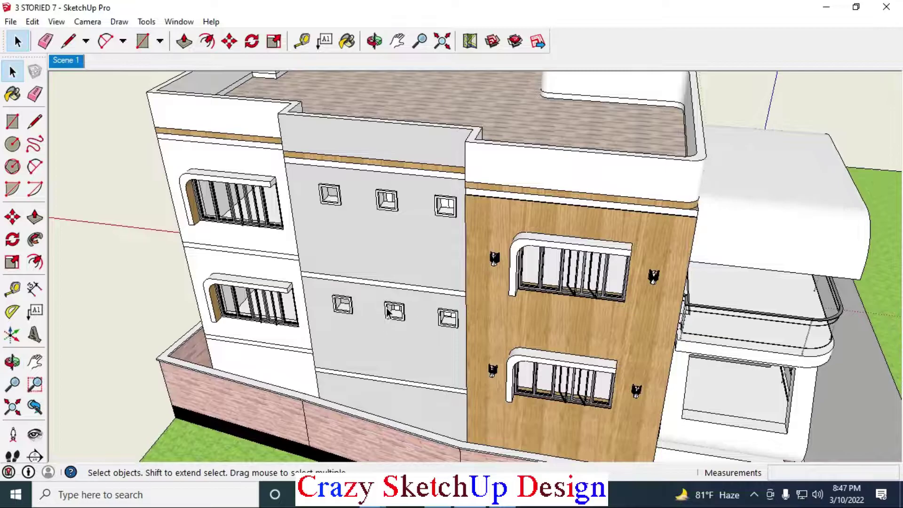
{"action": "scroll", "coordinate": [401, 241], "scroll_direction": "down", "scroll_amount": 2}
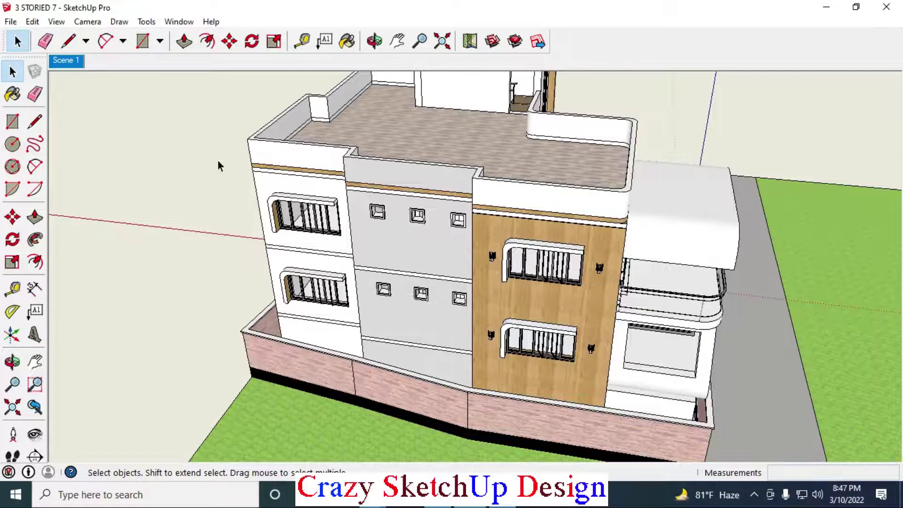
- Orbit from a frontal view up over the roof to a close-up of the paver-tiled terrace
{"action": "mouse_move", "coordinate": [218, 161]}
{"action": "middle_mouse_down"}
{"action": "mouse_move", "coordinate": [368, 162]}
{"action": "mouse_move", "coordinate": [484, 141]}
{"action": "mouse_move", "coordinate": [131, 187]}
{"action": "middle_mouse_up"}
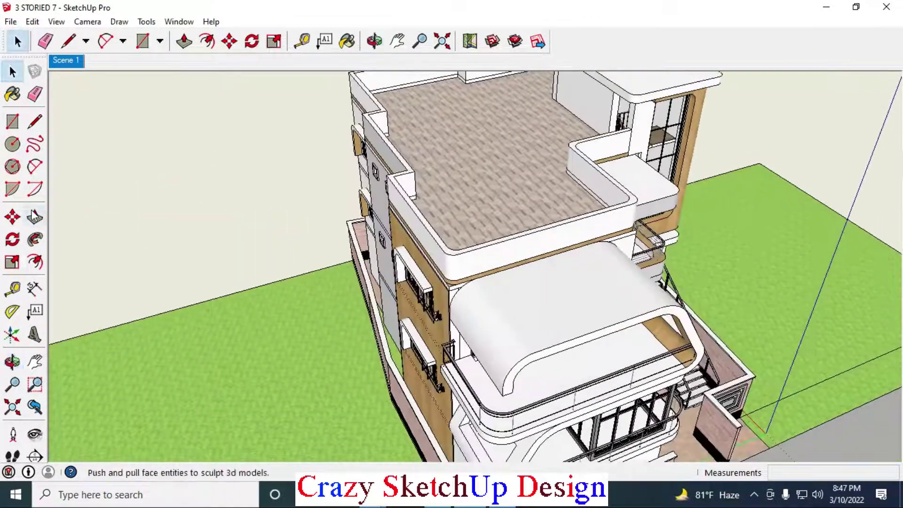
{"action": "key", "text": "space"}
{"action": "scroll", "coordinate": [416, 192], "scroll_direction": "up", "scroll_amount": 2}
{"action": "mouse_move", "coordinate": [567, 221]}
{"action": "middle_mouse_down"}
{"action": "mouse_move", "coordinate": [364, 196]}
{"action": "mouse_move", "coordinate": [312, 212]}
{"action": "mouse_move", "coordinate": [292, 248]}
{"action": "middle_mouse_up"}
{"action": "scroll", "coordinate": [396, 278], "scroll_direction": "down", "scroll_amount": 1}
{"action": "mouse_move", "coordinate": [396, 278]}
{"action": "middle_mouse_down"}
{"action": "mouse_move", "coordinate": [518, 212]}
{"action": "mouse_move", "coordinate": [426, 206]}
{"action": "mouse_move", "coordinate": [602, 213]}
{"action": "mouse_move", "coordinate": [668, 185]}
{"action": "middle_mouse_up"}
{"action": "scroll", "coordinate": [529, 204], "scroll_direction": "up", "scroll_amount": 3}
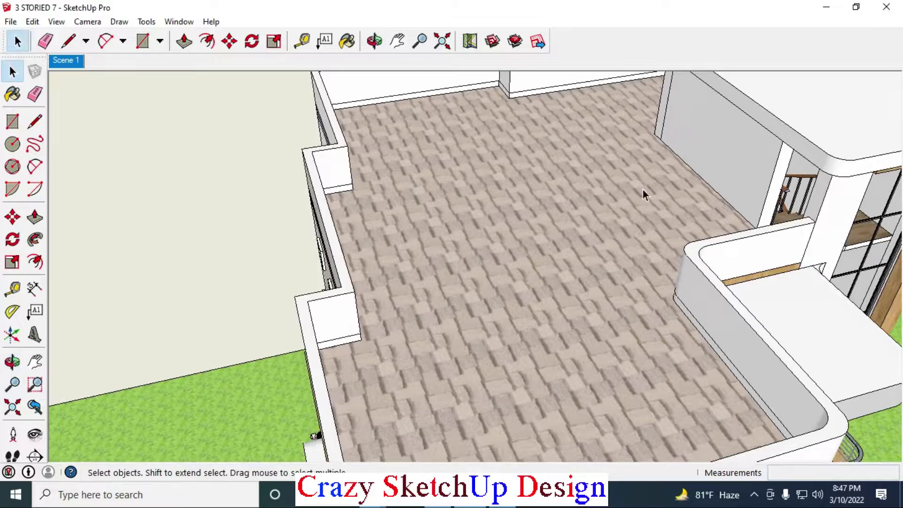
- Orbit from above round the house's side toward the stair tower
{"action": "scroll", "coordinate": [642, 194], "scroll_direction": "down", "scroll_amount": 3}
{"action": "mouse_move", "coordinate": [614, 228]}
{"action": "middle_mouse_down"}
{"action": "mouse_move", "coordinate": [649, 139]}
{"action": "mouse_move", "coordinate": [548, 92]}
{"action": "middle_mouse_up"}
{"action": "scroll", "coordinate": [470, 76], "scroll_direction": "up", "scroll_amount": 2}
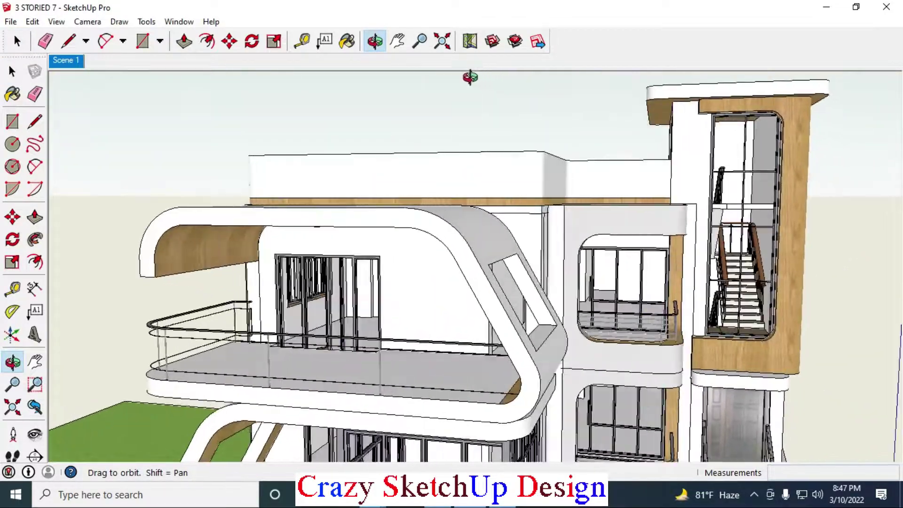
{"action": "mouse_move", "coordinate": [470, 77]}
{"action": "middle_mouse_down"}
{"action": "mouse_move", "coordinate": [252, 113]}
{"action": "mouse_move", "coordinate": [221, 149]}
{"action": "mouse_move", "coordinate": [480, 111]}
{"action": "mouse_move", "coordinate": [626, 116]}
{"action": "middle_mouse_up"}
{"action": "key", "text": "space"}
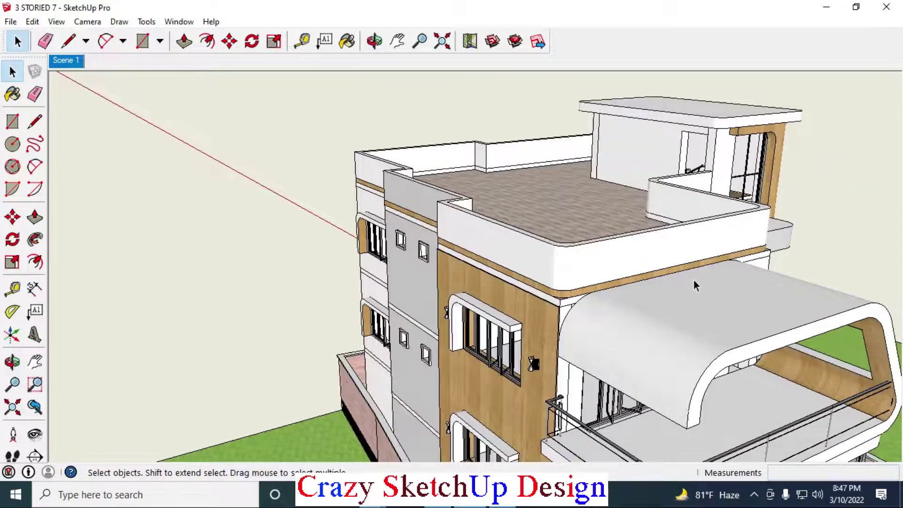
- Orbit under the curved canopy's wooden underside and closer to the curved balconies
{"action": "mouse_move", "coordinate": [679, 266]}
{"action": "middle_mouse_down"}
{"action": "mouse_move", "coordinate": [664, 212]}
{"action": "mouse_move", "coordinate": [598, 187]}
{"action": "middle_mouse_up"}
{"action": "key", "text": "space"}
{"action": "mouse_move", "coordinate": [686, 181]}
{"action": "middle_mouse_down"}
{"action": "mouse_move", "coordinate": [596, 120]}
{"action": "mouse_move", "coordinate": [540, 148]}
{"action": "mouse_move", "coordinate": [423, 168]}
{"action": "mouse_move", "coordinate": [489, 253]}
{"action": "mouse_move", "coordinate": [649, 238]}
{"action": "mouse_move", "coordinate": [630, 282]}
{"action": "mouse_move", "coordinate": [543, 291]}
{"action": "mouse_move", "coordinate": [707, 258]}
{"action": "mouse_move", "coordinate": [653, 233]}
{"action": "mouse_move", "coordinate": [726, 272]}
{"action": "mouse_move", "coordinate": [759, 339]}
{"action": "middle_mouse_up"}
{"action": "key", "text": "space"}
- Zoom into the glass stair tower and orbit to a low frontal view of the staircase
{"action": "scroll", "coordinate": [653, 232], "scroll_direction": "up", "scroll_amount": 3}
{"action": "scroll", "coordinate": [652, 231], "scroll_direction": "up", "scroll_amount": 3}
{"action": "scroll", "coordinate": [759, 339], "scroll_direction": "up", "scroll_amount": 3}
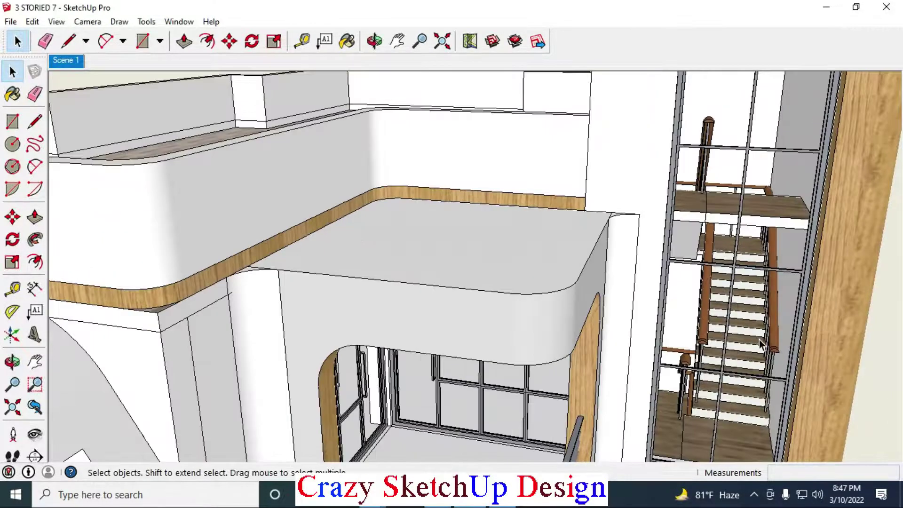
{"action": "scroll", "coordinate": [759, 339], "scroll_direction": "up", "scroll_amount": 3}
{"action": "scroll", "coordinate": [766, 329], "scroll_direction": "up", "scroll_amount": 2}
{"action": "scroll", "coordinate": [773, 314], "scroll_direction": "up", "scroll_amount": 2}
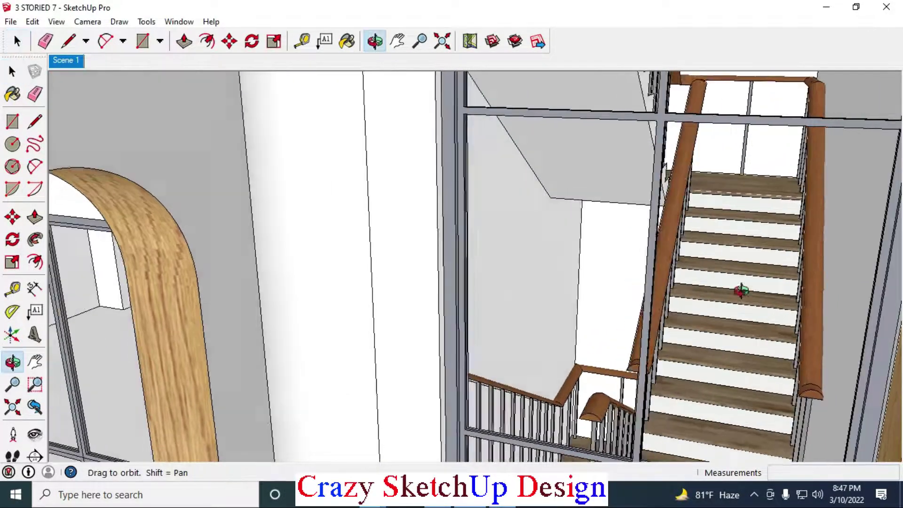
{"action": "mouse_move", "coordinate": [740, 288]}
{"action": "middle_mouse_down"}
{"action": "mouse_move", "coordinate": [766, 212]}
{"action": "mouse_move", "coordinate": [760, 240]}
{"action": "middle_mouse_up"}
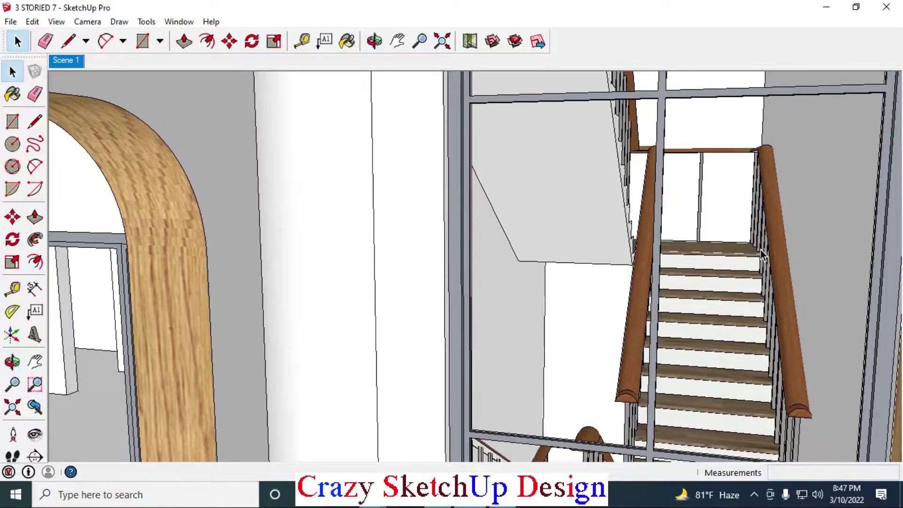
- Zoom out to show the whole three-storey house on its green lawn
{"action": "scroll", "coordinate": [712, 295], "scroll_direction": "down", "scroll_amount": 2}
{"action": "scroll", "coordinate": [713, 295], "scroll_direction": "down", "scroll_amount": 2}
{"action": "scroll", "coordinate": [628, 306], "scroll_direction": "down", "scroll_amount": 2}
{"action": "scroll", "coordinate": [569, 294], "scroll_direction": "down", "scroll_amount": 2}
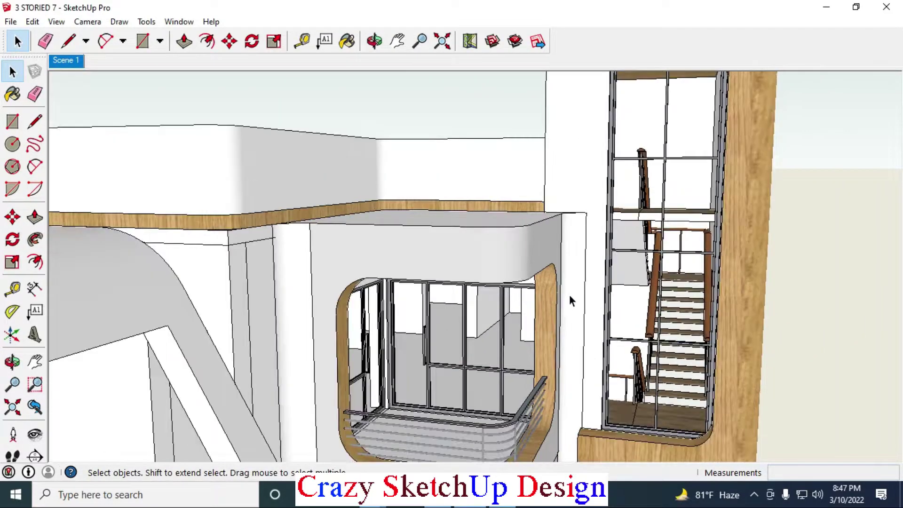
{"action": "scroll", "coordinate": [570, 297], "scroll_direction": "down", "scroll_amount": 3}
{"action": "scroll", "coordinate": [502, 272], "scroll_direction": "down", "scroll_amount": 2}
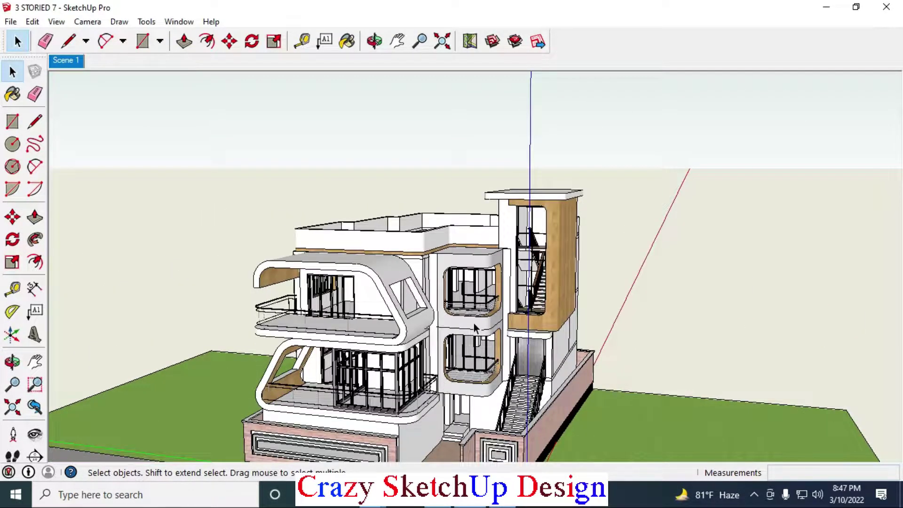
- Zoom into the ground floor and orbit to a more frontal view of the building
{"action": "scroll", "coordinate": [473, 323], "scroll_direction": "down", "scroll_amount": 2}
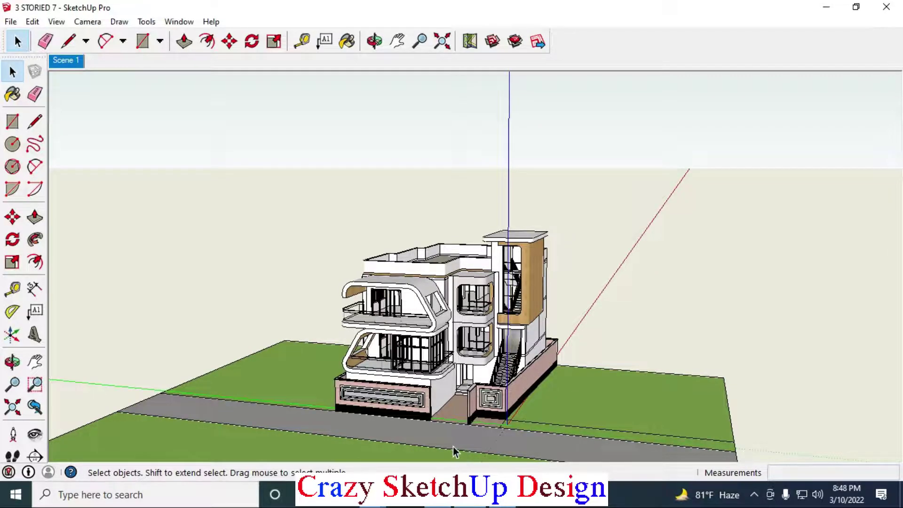
{"action": "scroll", "coordinate": [452, 447], "scroll_direction": "up", "scroll_amount": 1}
{"action": "scroll", "coordinate": [442, 448], "scroll_direction": "up", "scroll_amount": 2}
{"action": "scroll", "coordinate": [420, 439], "scroll_direction": "up", "scroll_amount": 2}
{"action": "scroll", "coordinate": [410, 425], "scroll_direction": "up", "scroll_amount": 2}
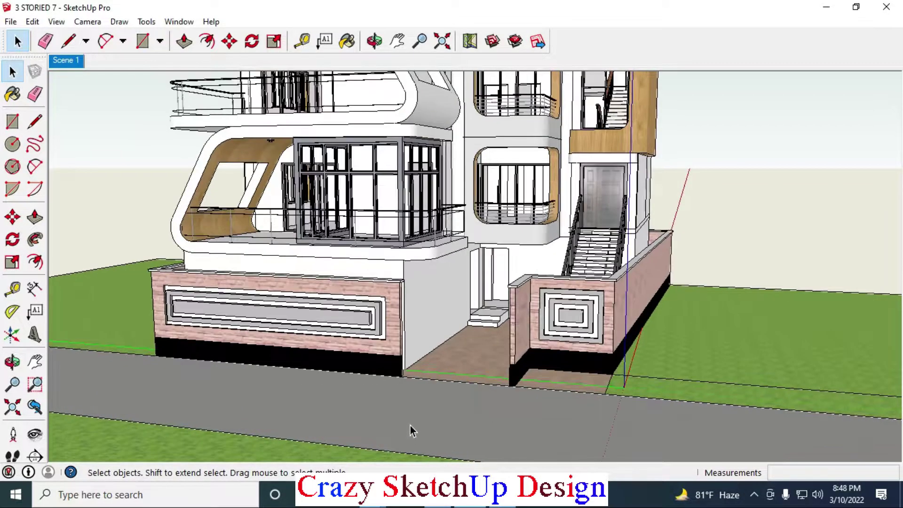
{"action": "mouse_move", "coordinate": [410, 425]}
{"action": "middle_mouse_down"}
{"action": "mouse_move", "coordinate": [488, 419]}
{"action": "mouse_move", "coordinate": [458, 407]}
{"action": "middle_mouse_up"}
- Orbit along the brick ground-floor frontage and boundary wall, ending on the left side wall
{"action": "scroll", "coordinate": [437, 262], "scroll_direction": "up", "scroll_amount": 2}
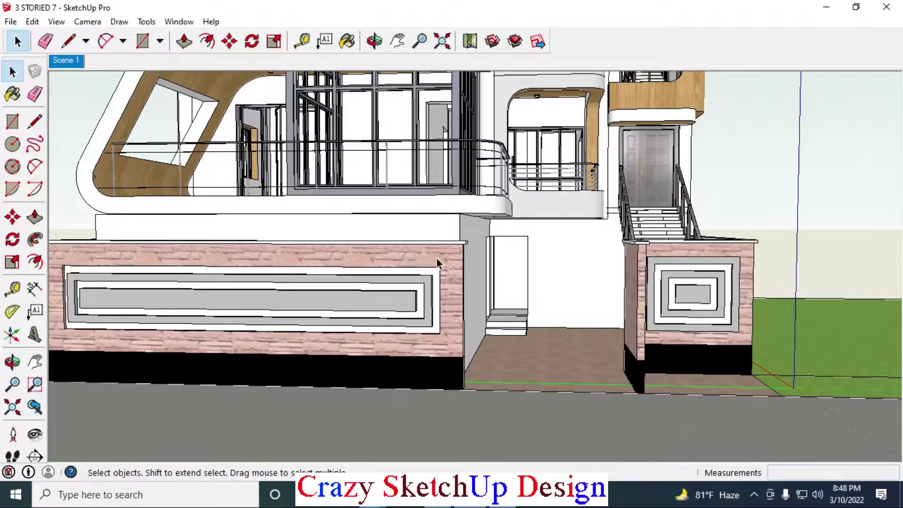
{"action": "scroll", "coordinate": [437, 262], "scroll_direction": "up", "scroll_amount": 1}
{"action": "mouse_move", "coordinate": [574, 316]}
{"action": "middle_mouse_down"}
{"action": "mouse_move", "coordinate": [631, 306]}
{"action": "mouse_move", "coordinate": [481, 280]}
{"action": "mouse_move", "coordinate": [535, 278]}
{"action": "mouse_move", "coordinate": [518, 281]}
{"action": "middle_mouse_up"}
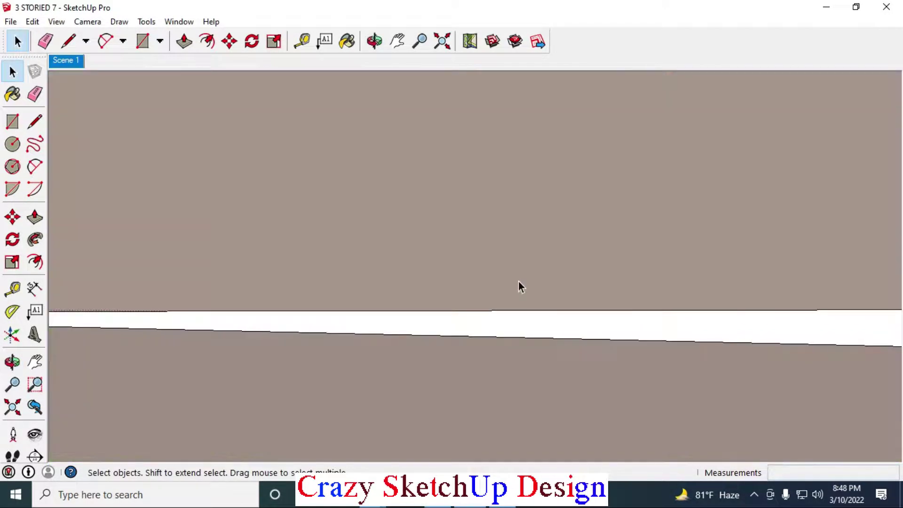
{"action": "mouse_move", "coordinate": [469, 179]}
{"action": "middle_mouse_down"}
{"action": "mouse_move", "coordinate": [521, 356]}
{"action": "mouse_move", "coordinate": [560, 317]}
{"action": "mouse_move", "coordinate": [606, 299]}
{"action": "mouse_move", "coordinate": [638, 325]}
{"action": "middle_mouse_up"}
{"action": "scroll", "coordinate": [521, 356], "scroll_direction": "up", "scroll_amount": 2}
{"action": "scroll", "coordinate": [521, 356], "scroll_direction": "down", "scroll_amount": 5}
{"action": "scroll", "coordinate": [536, 358], "scroll_direction": "down", "scroll_amount": 2}
{"action": "mouse_move", "coordinate": [706, 324]}
{"action": "middle_mouse_down"}
{"action": "mouse_move", "coordinate": [812, 333]}
{"action": "mouse_move", "coordinate": [816, 373]}
{"action": "mouse_move", "coordinate": [515, 376]}
{"action": "mouse_move", "coordinate": [448, 365]}
{"action": "middle_mouse_up"}
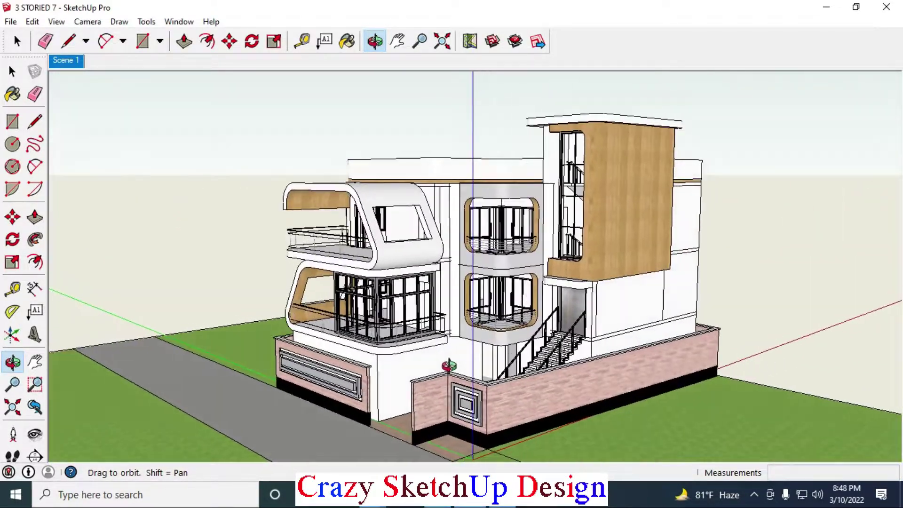
- Orbit around the house from the far side to the front with the stairs
{"action": "scroll", "coordinate": [417, 340], "scroll_direction": "up", "scroll_amount": 2}
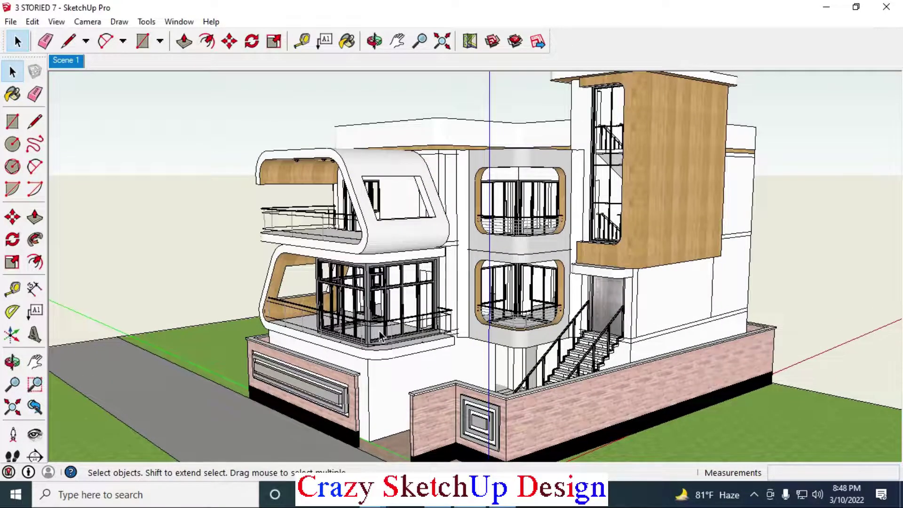
{"action": "middle_click_drag", "start_coordinate": [391, 309], "coordinate": [428, 326]}
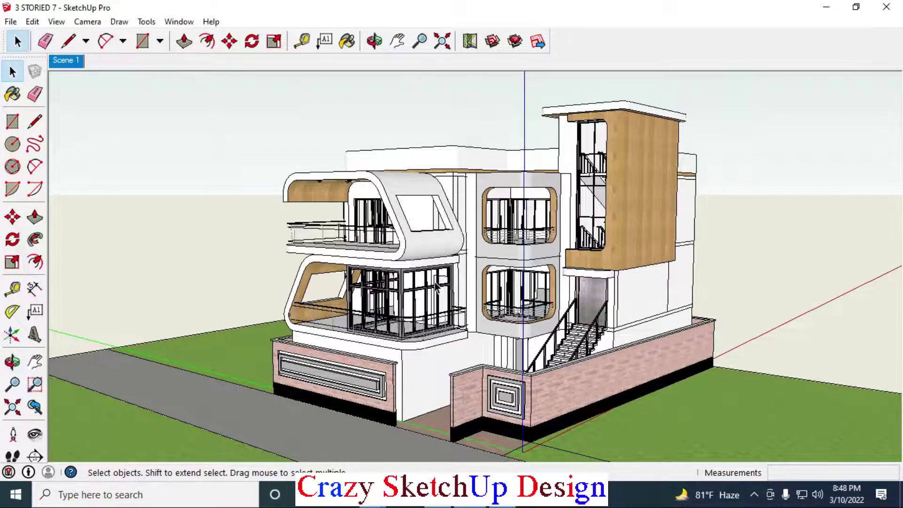
{"action": "mouse_move", "coordinate": [435, 286]}
{"action": "middle_mouse_down"}
{"action": "mouse_move", "coordinate": [706, 303]}
{"action": "mouse_move", "coordinate": [695, 330]}
{"action": "mouse_move", "coordinate": [582, 333]}
{"action": "mouse_move", "coordinate": [344, 297]}
{"action": "mouse_move", "coordinate": [719, 316]}
{"action": "middle_mouse_up"}
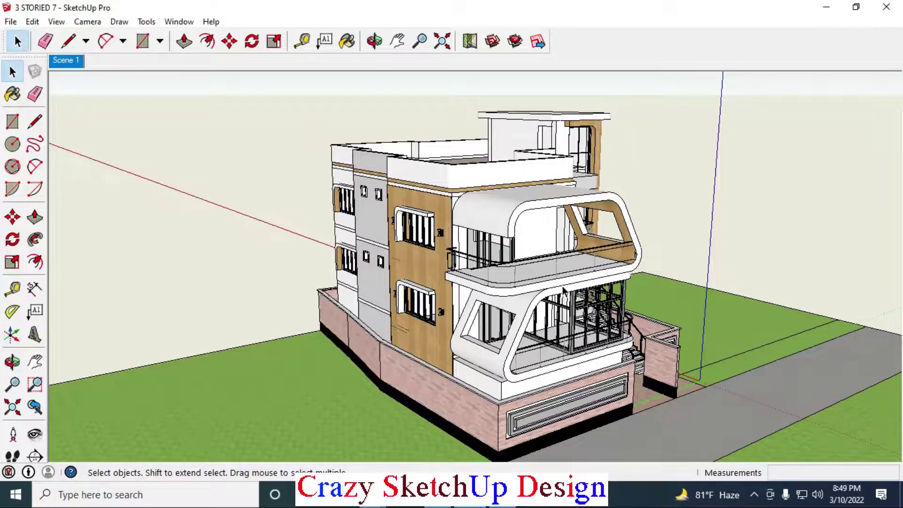
{"action": "middle_click_drag", "start_coordinate": [629, 276], "coordinate": [284, 275]}
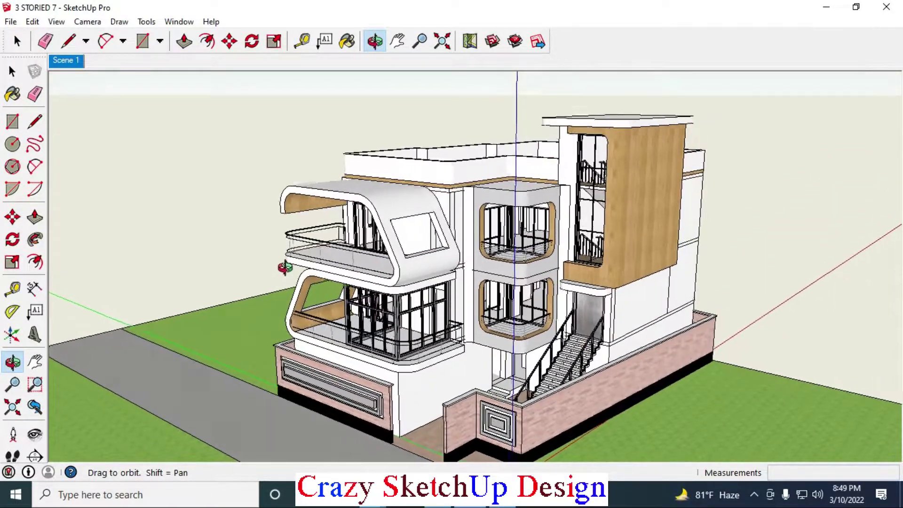
- Zoom out and orbit from the front to each side, ending on the wood-and-grey-clad side wall
{"action": "scroll", "coordinate": [456, 220], "scroll_direction": "down", "scroll_amount": 1}
{"action": "scroll", "coordinate": [464, 278], "scroll_direction": "down", "scroll_amount": 1}
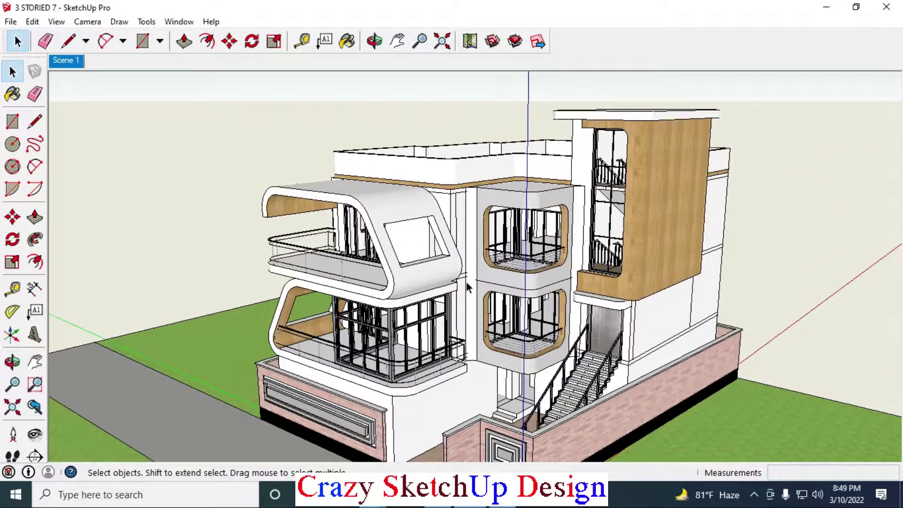
{"action": "scroll", "coordinate": [476, 295], "scroll_direction": "down", "scroll_amount": 1}
{"action": "middle_click_drag", "start_coordinate": [453, 309], "coordinate": [524, 269]}
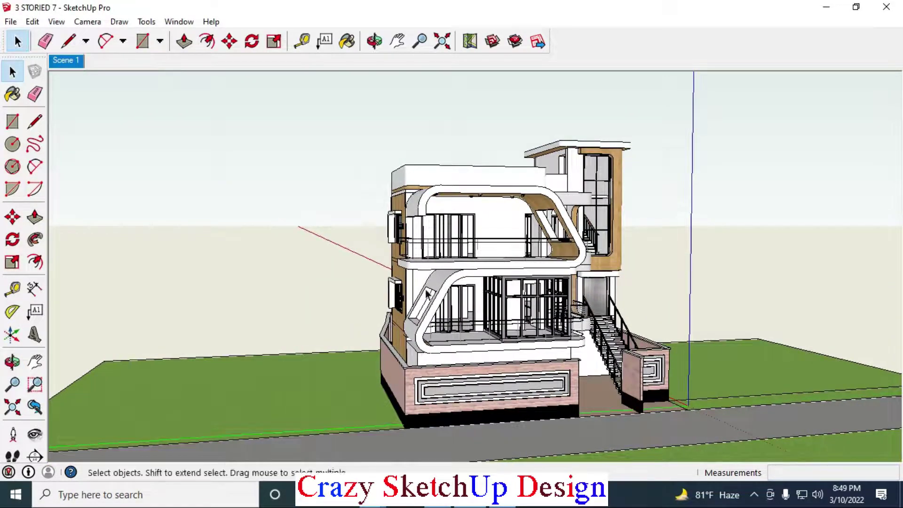
{"action": "middle_click_drag", "start_coordinate": [668, 271], "coordinate": [525, 273]}
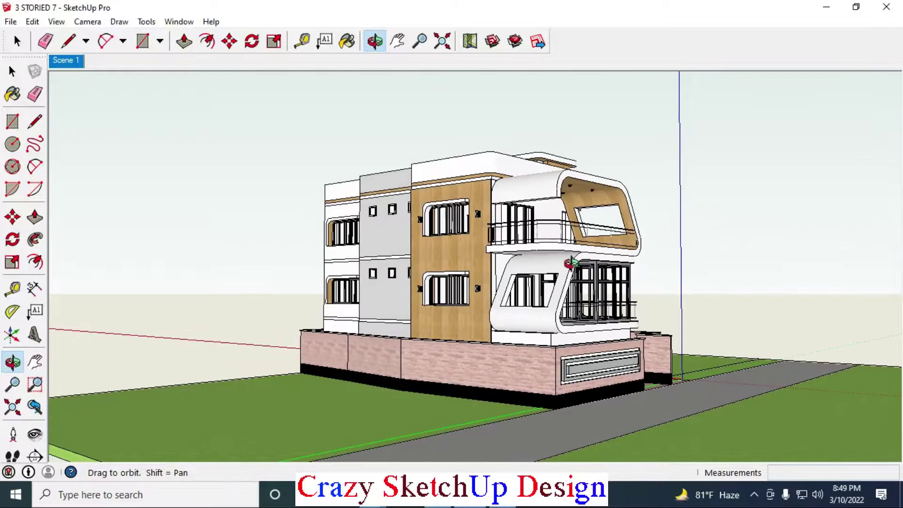
{"action": "mouse_move", "coordinate": [475, 243]}
{"action": "middle_mouse_down"}
{"action": "mouse_move", "coordinate": [284, 238]}
{"action": "mouse_move", "coordinate": [206, 247]}
{"action": "middle_mouse_up"}
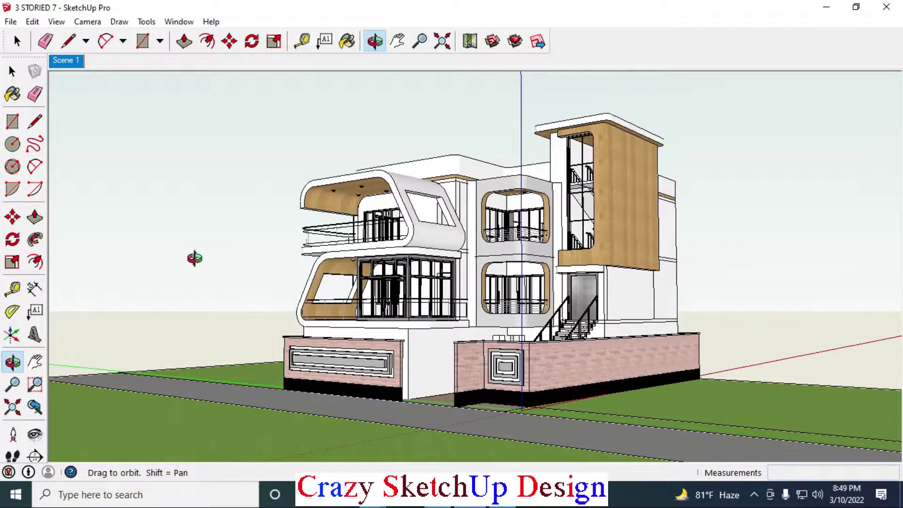